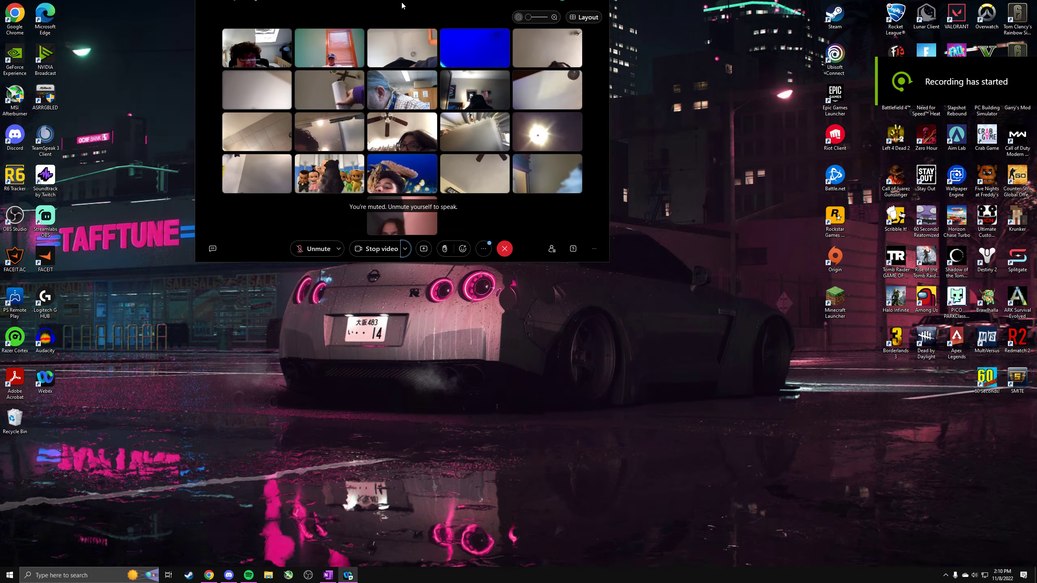
Maximize the Webex meeting window, then hide it to reveal the desktop
{"action": "double_click", "coordinate": [402, 7]}
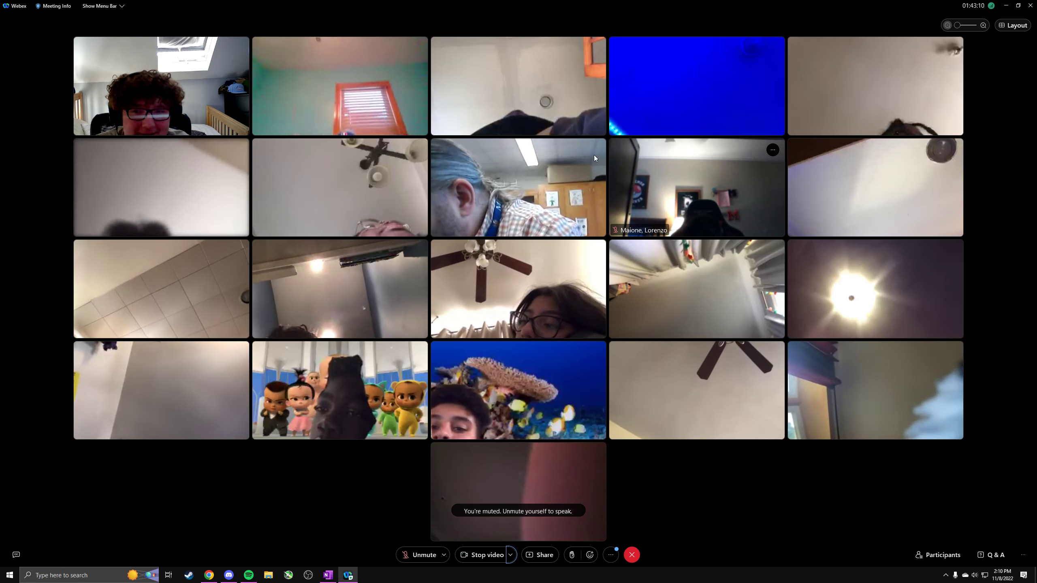
{"action": "key", "text": "super+d"}
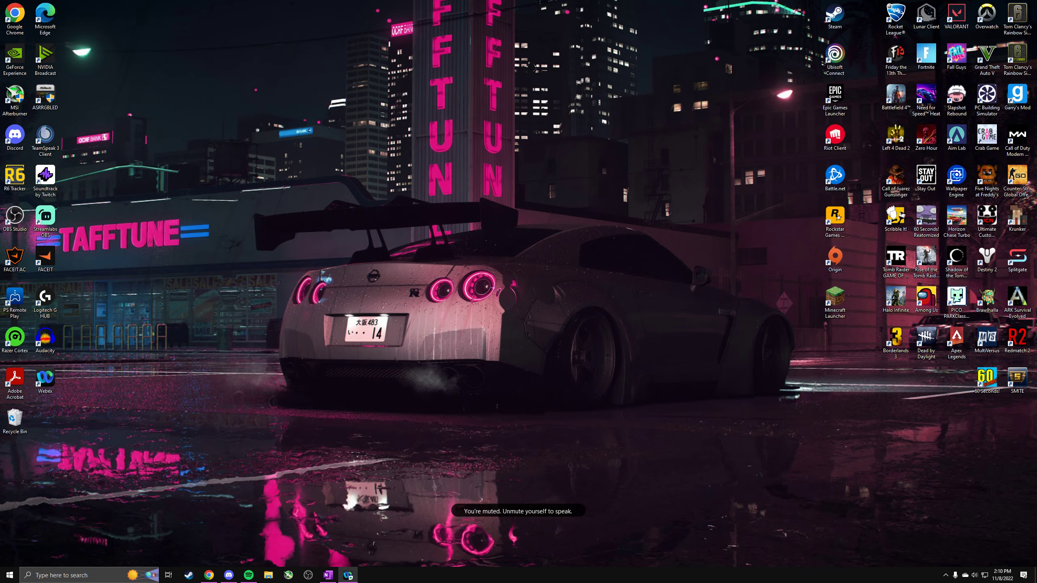
Launch Rainbow Six Siege from its desktop shortcut
{"action": "left_click", "coordinate": [1017, 20]}
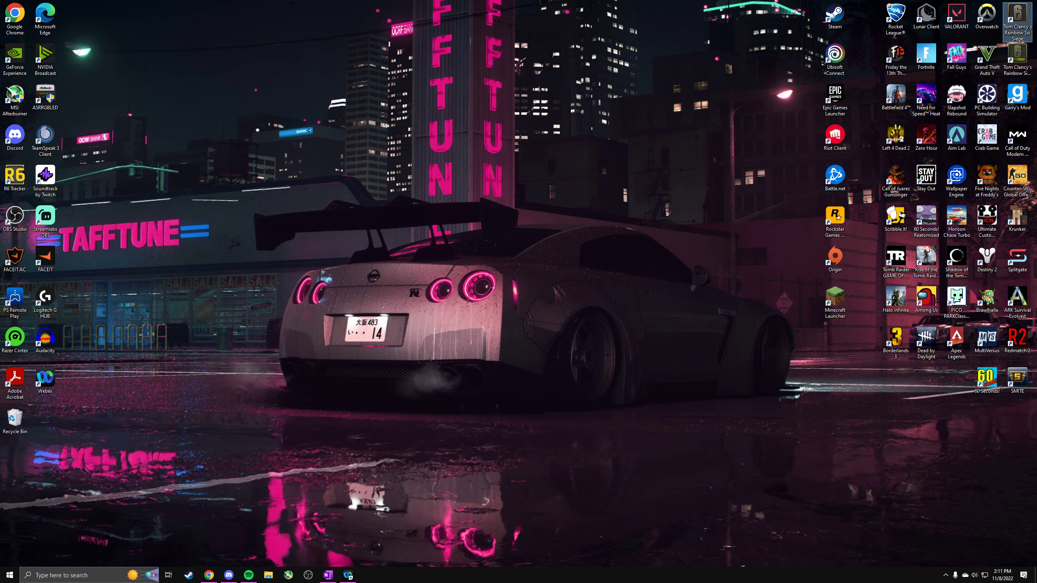
{"action": "key", "text": "Return"}
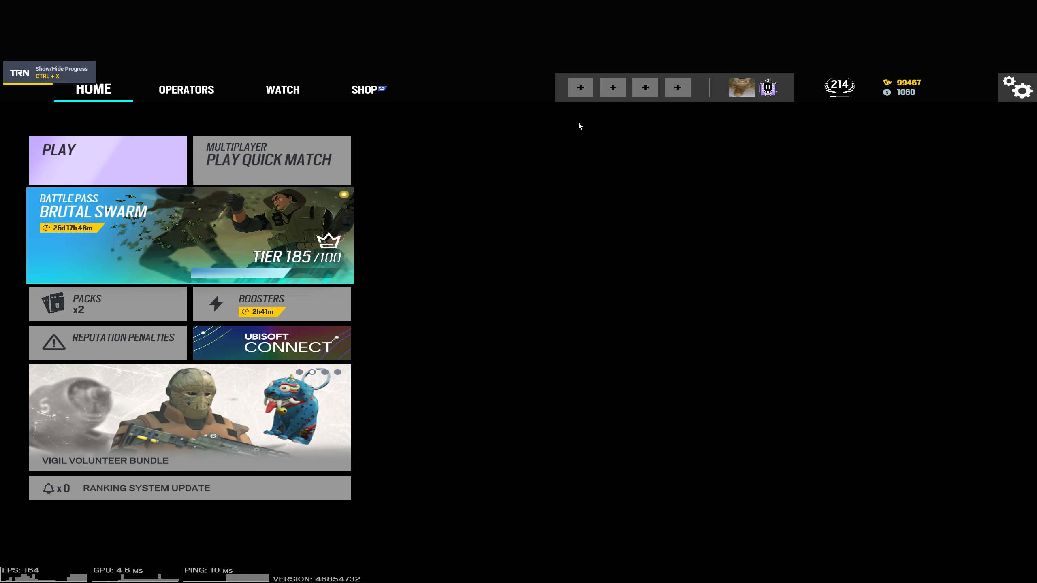
Start a Lone Wolf Training Grounds match, voting a spawn location and choosing Buck
{"action": "left_click", "coordinate": [106, 158]}
{"action": "left_click", "coordinate": [836, 270]}
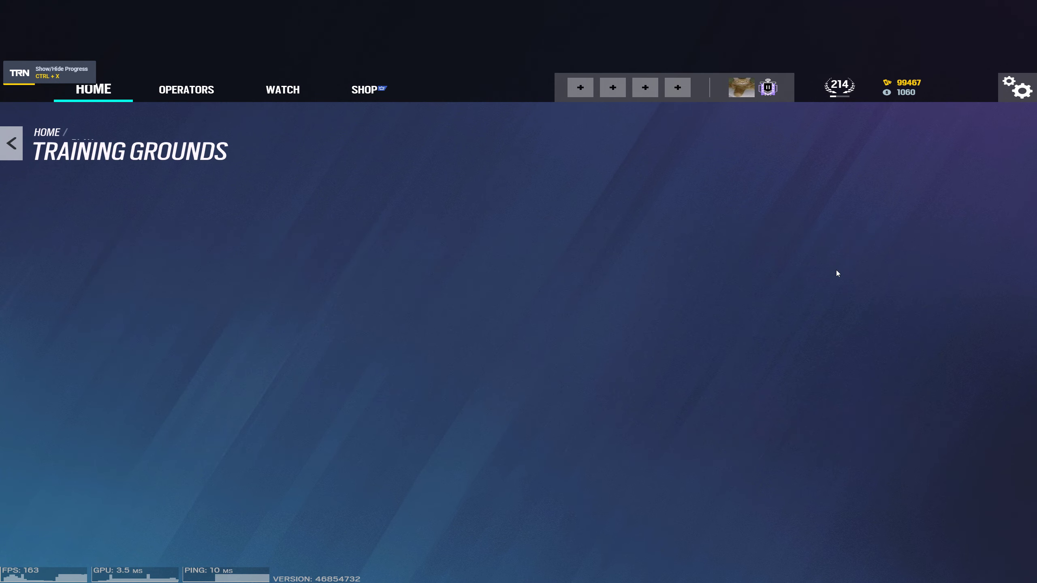
{"action": "left_click", "coordinate": [850, 260]}
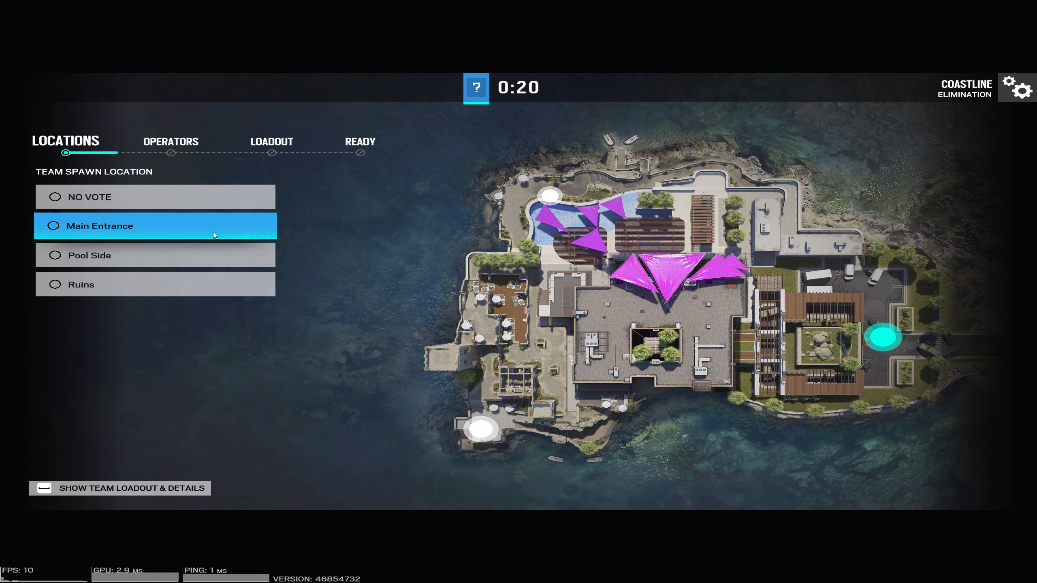
{"action": "left_click", "coordinate": [196, 266]}
{"action": "left_click", "coordinate": [253, 282]}
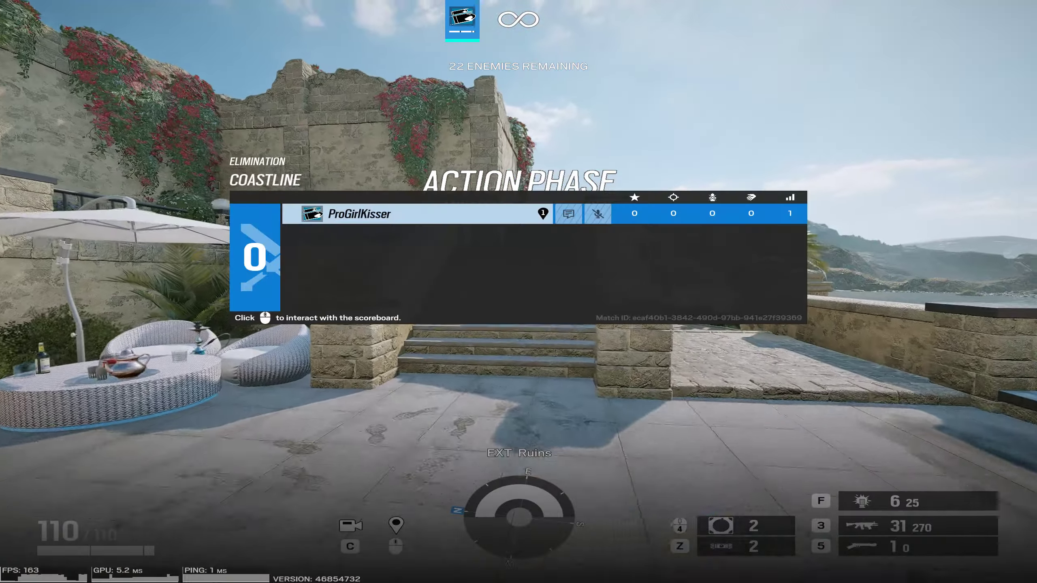
Climb the stairs and cross the terrace to the barricaded office window
{"action": "key", "text": "w"}
{"action": "key", "text": "5"}
{"action": "key", "text": "Tab"}
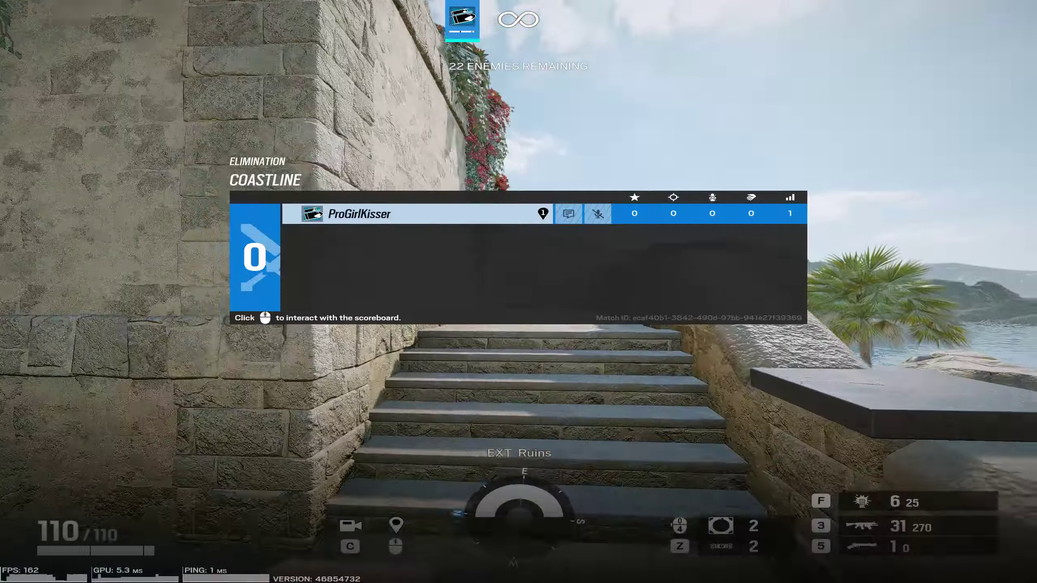
{"action": "key", "text": "w"}
{"action": "key", "text": "3"}
{"action": "key", "text": "space"}
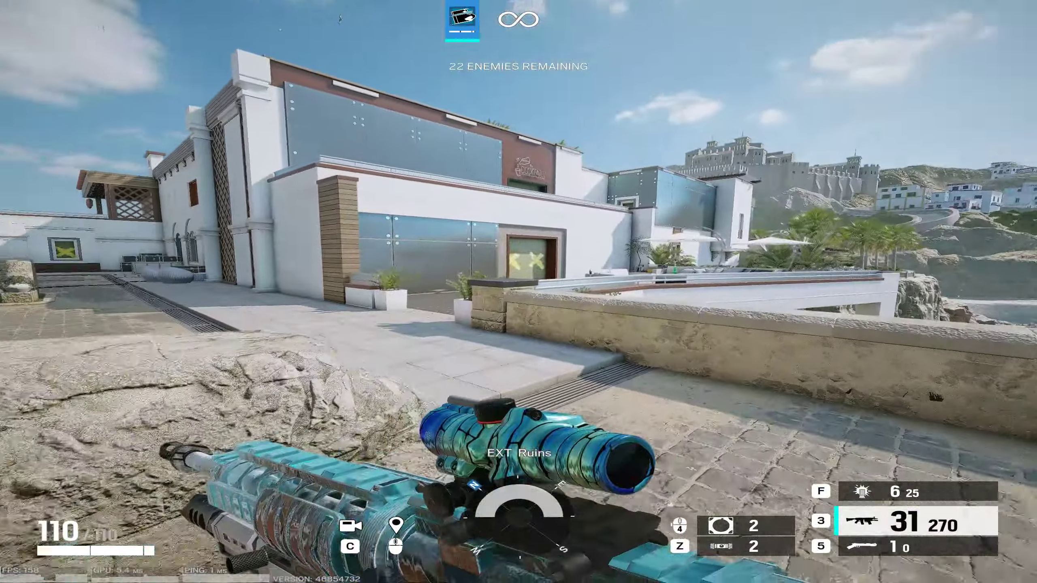
{"action": "key", "text": "w"}
{"action": "key", "text": "5"}
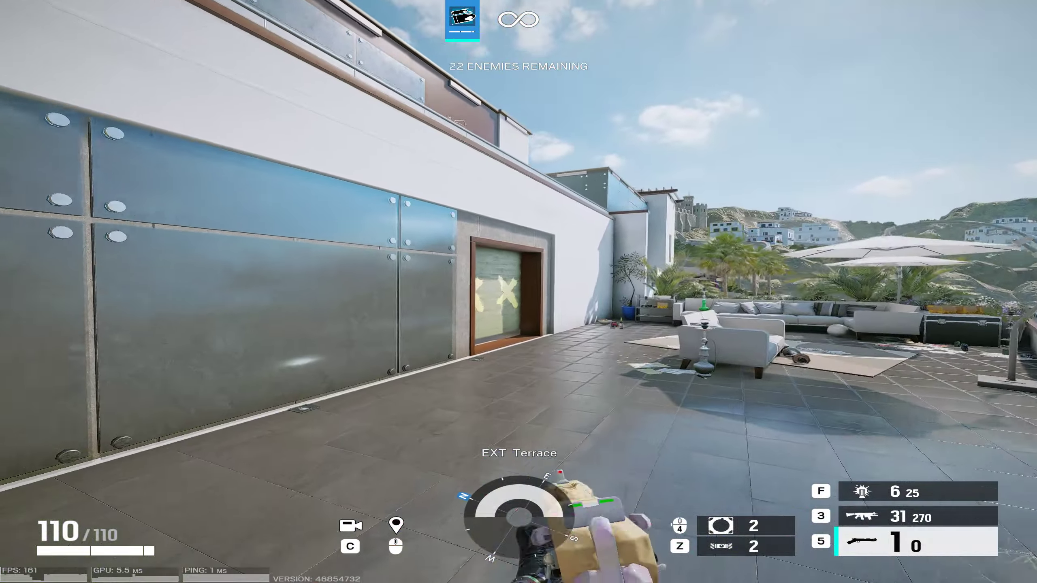
{"action": "key", "text": "w"}
Blast open the office window, climb inside, and shoot the enemies there
{"action": "left_click", "coordinate": [518, 291]}
{"action": "key", "text": "w"}
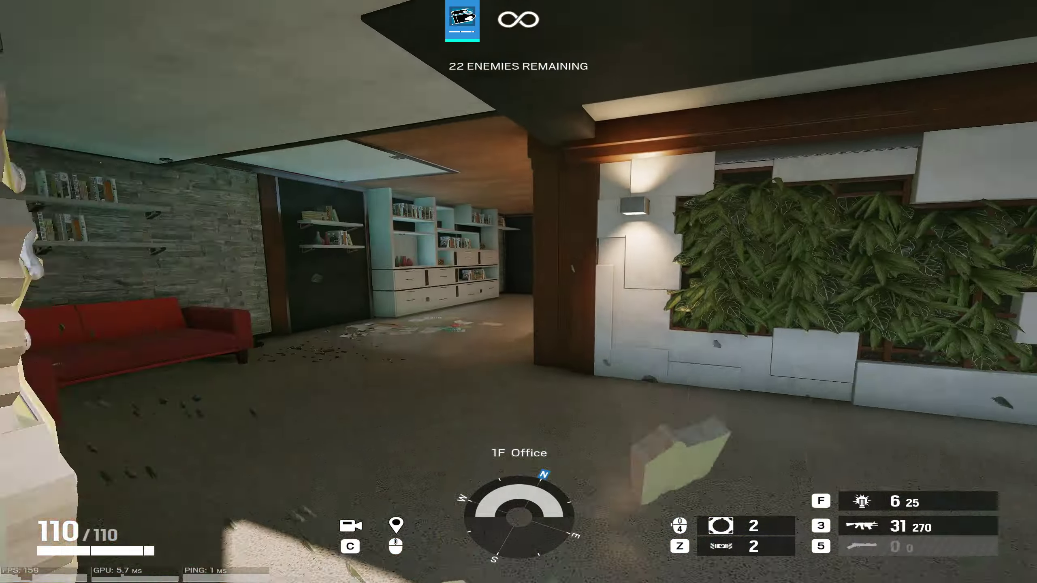
{"action": "key", "text": "3"}
{"action": "right_click", "coordinate": [519, 292]}
{"action": "left_click", "coordinate": [519, 291]}
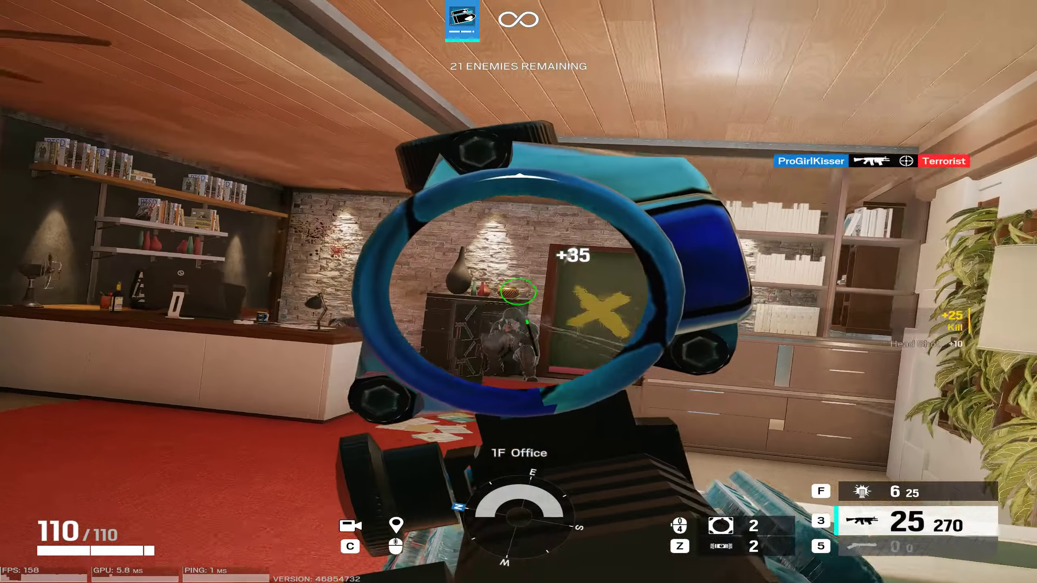
{"action": "left_click", "coordinate": [519, 292]}
{"action": "left_click", "coordinate": [518, 292]}
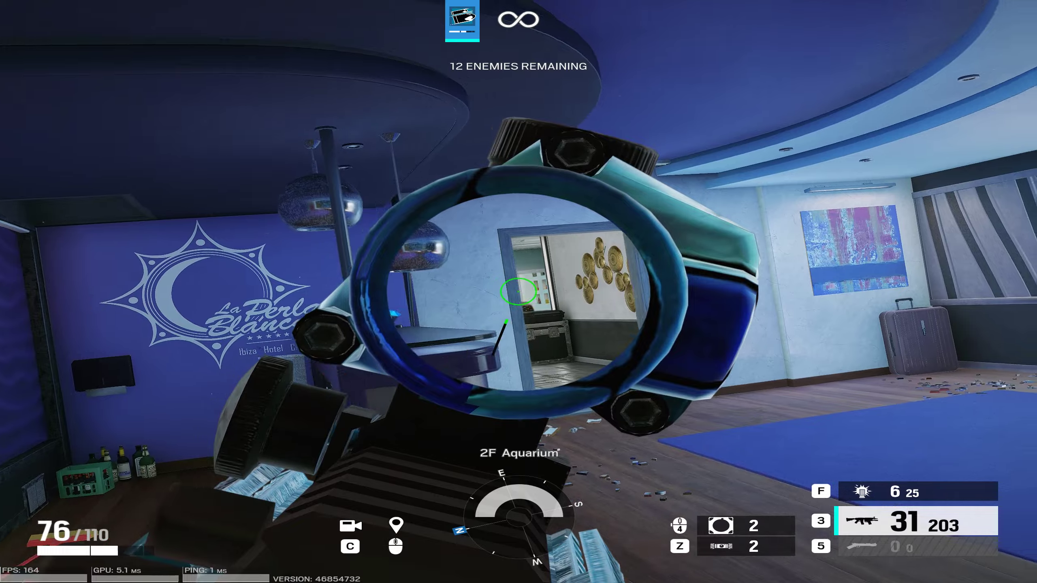
Head down the stairs, then leave the game for the desktop with OneNote full screen
{"action": "key", "text": "w"}
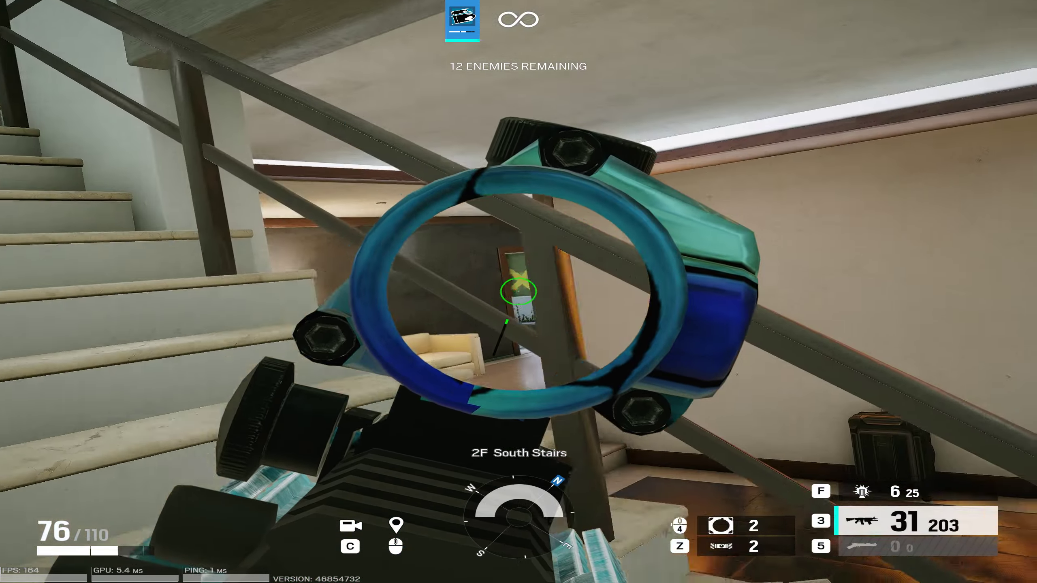
{"action": "key", "text": "w"}
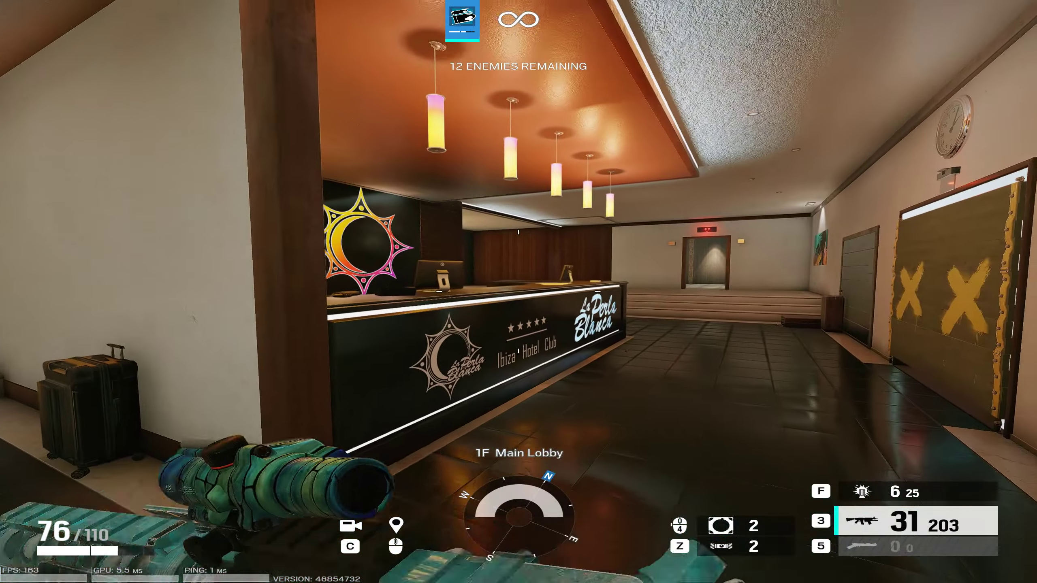
{"action": "key", "text": "super+d"}
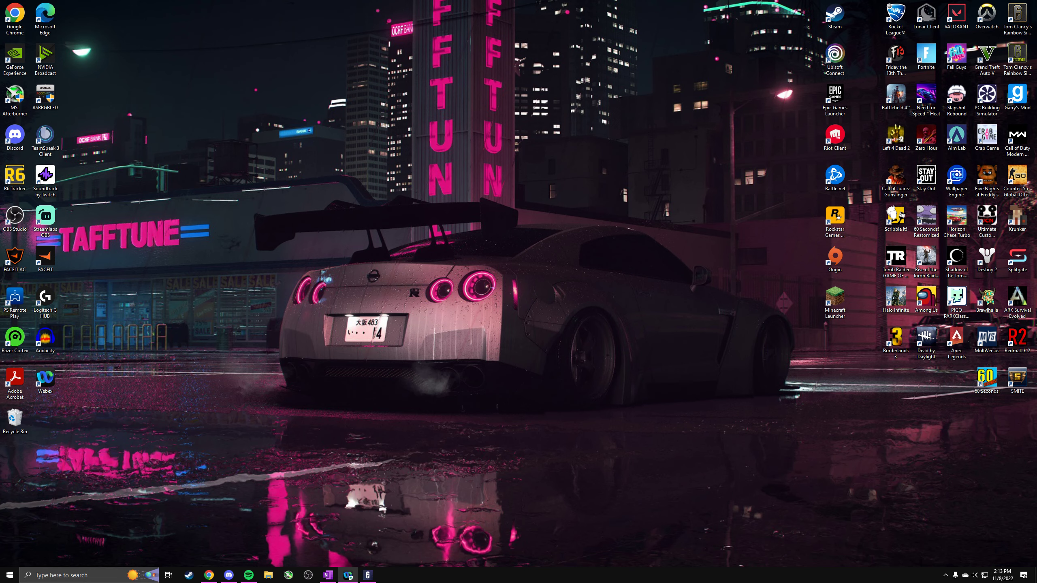
{"action": "key", "text": "alt+Tab"}
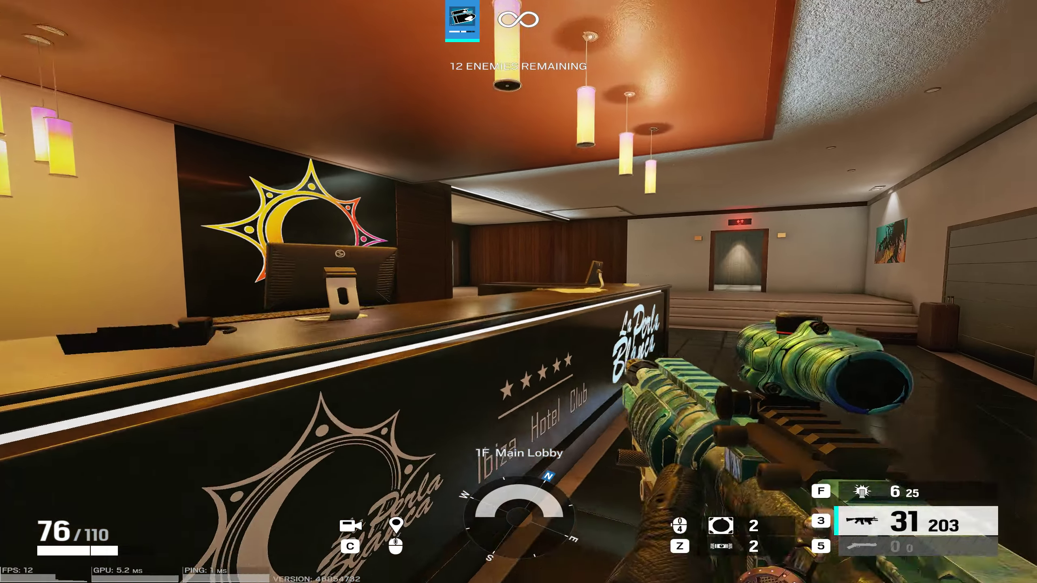
{"action": "key", "text": "Tab"}
{"action": "key", "text": "Tab"}
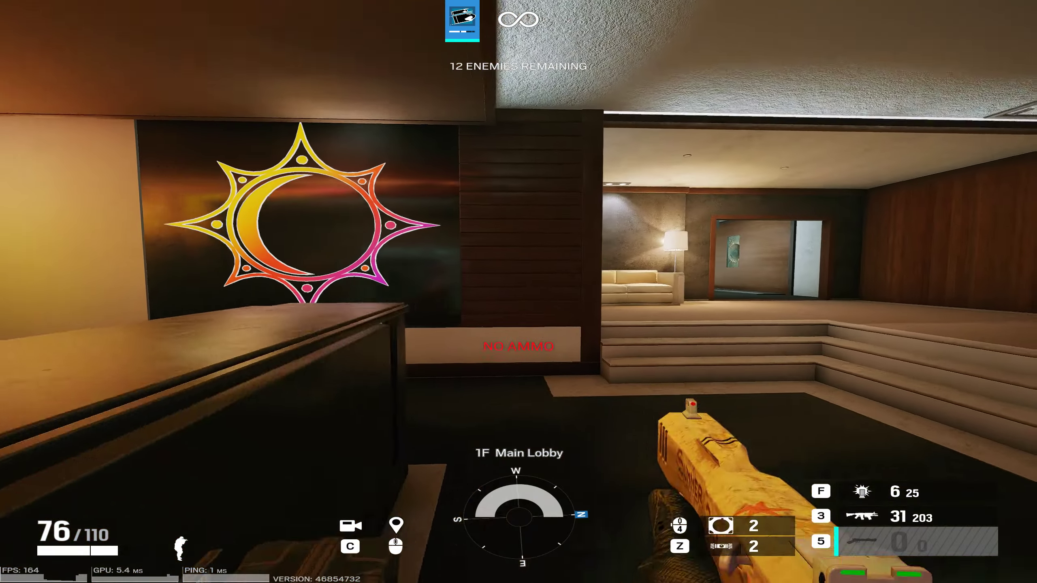
{"action": "key", "text": "Tab"}
{"action": "key", "text": "Tab"}
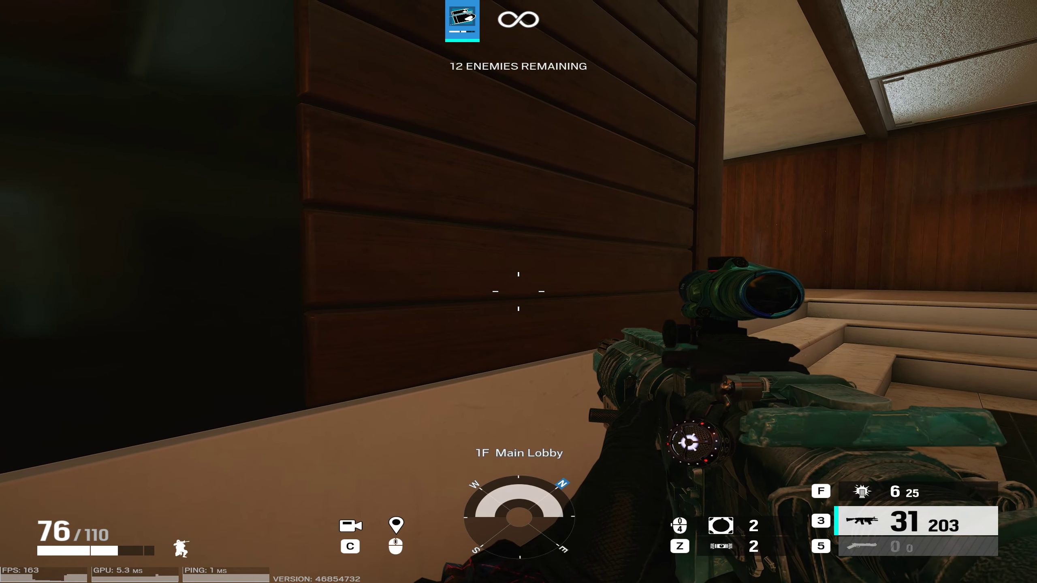
{"action": "key", "text": "super+d"}
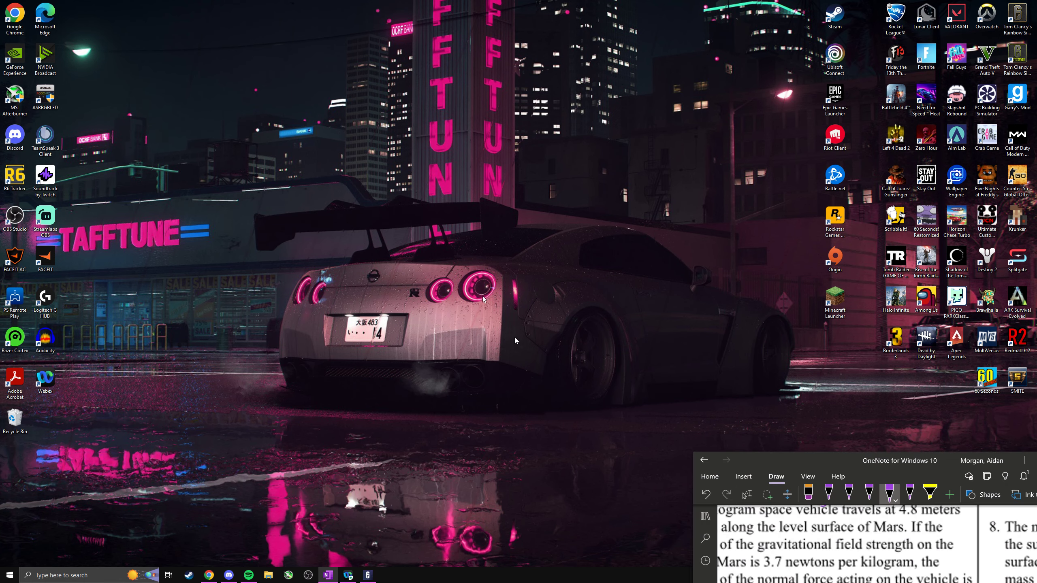
{"action": "key", "text": "super+Up"}
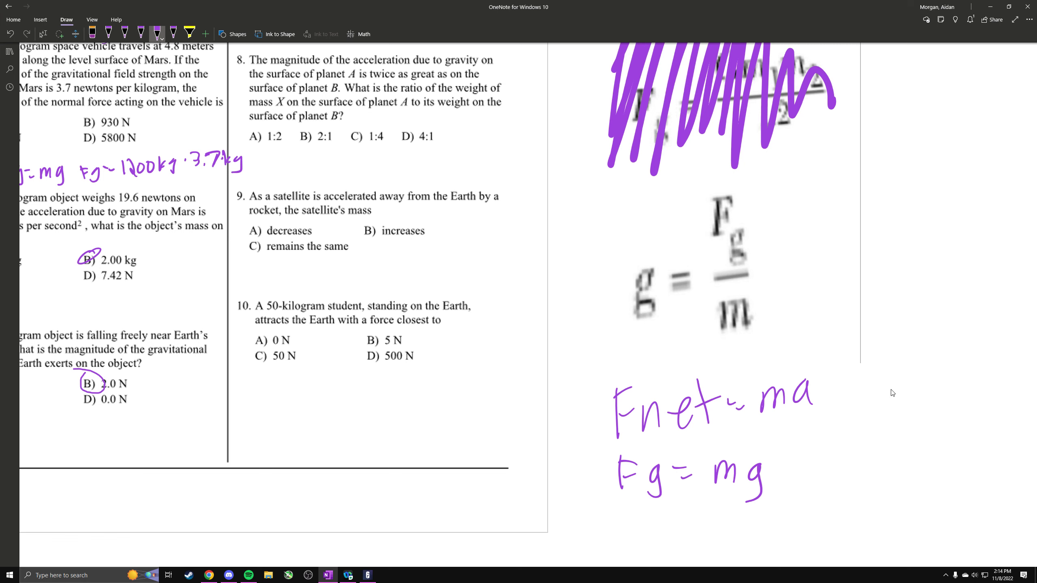
{"action": "scroll", "coordinate": [519, 291], "scroll_direction": "up", "scroll_amount": 5}
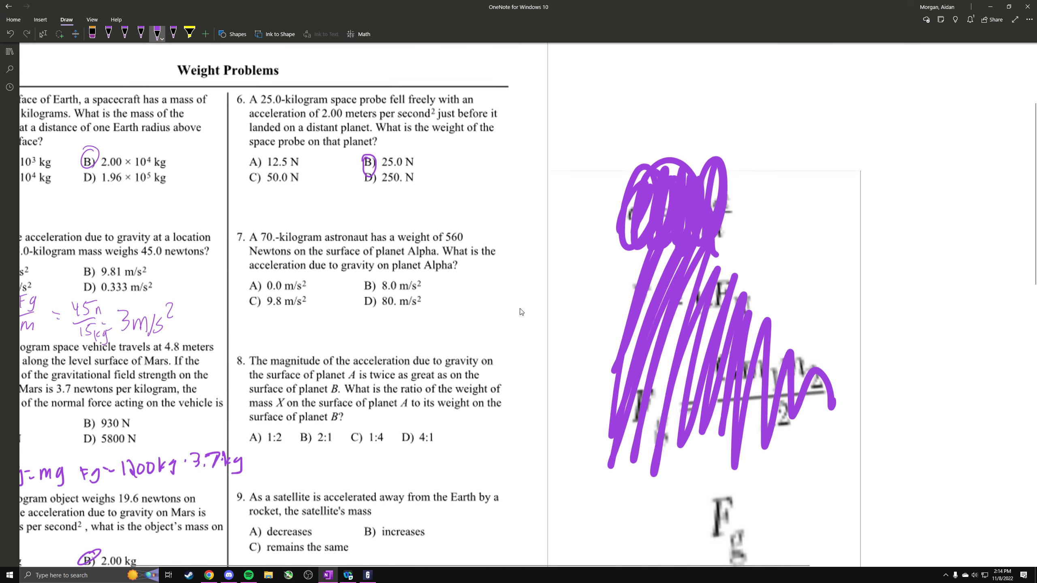
{"action": "scroll", "coordinate": [519, 291], "scroll_direction": "up", "scroll_amount": 5}
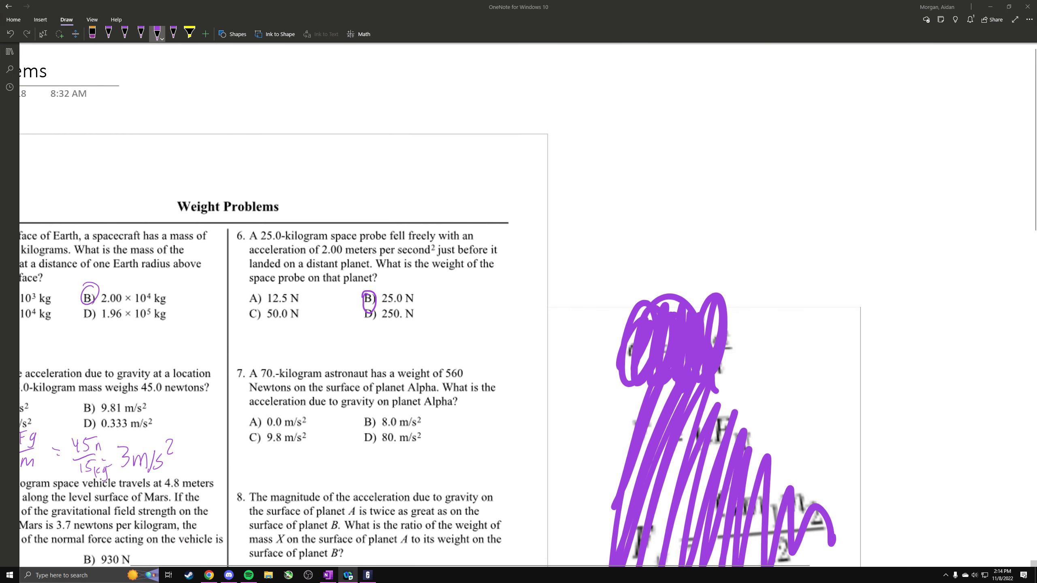
{"action": "scroll", "coordinate": [518, 292], "scroll_direction": "down", "scroll_amount": 8}
{"action": "scroll", "coordinate": [519, 291], "scroll_direction": "up", "scroll_amount": 2}
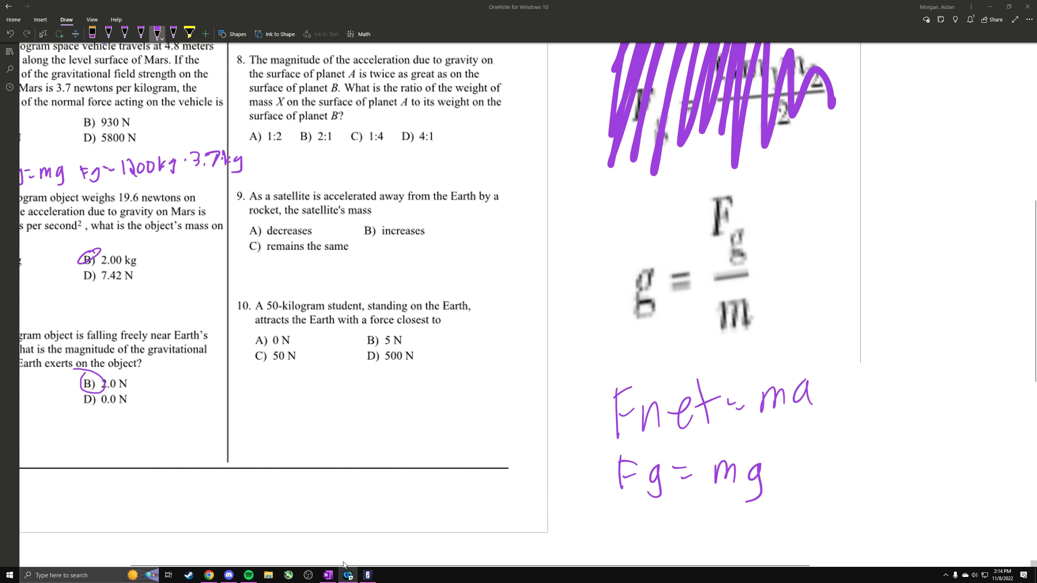
Replace question 5's circled B with a purple circle around A
{"action": "left_click_drag", "start_coordinate": [347, 564], "coordinate": [235, 565]}
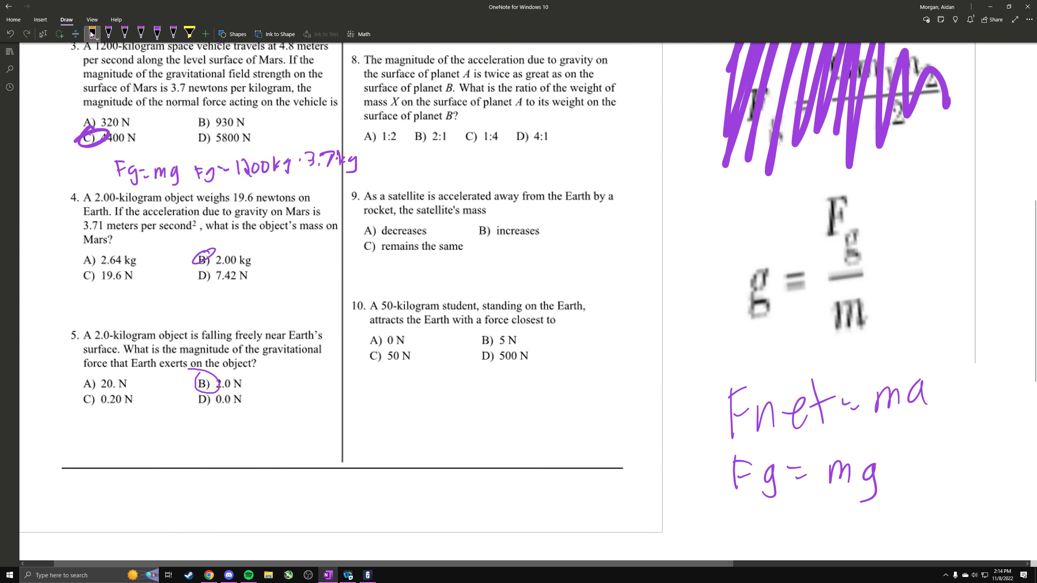
{"action": "left_click", "coordinate": [158, 34]}
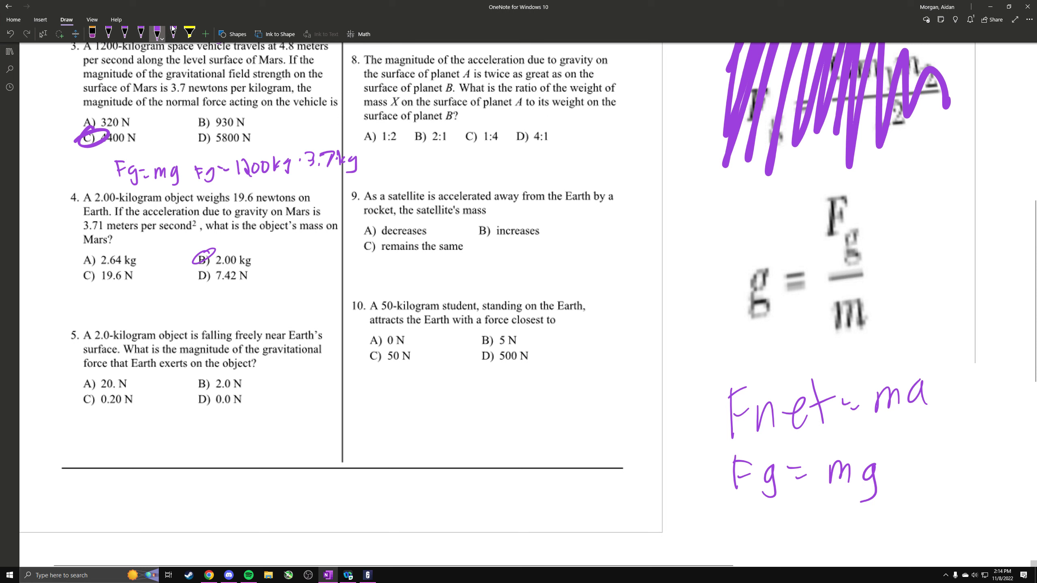
{"action": "left_click", "coordinate": [173, 33]}
{"action": "left_click_drag", "start_coordinate": [88, 378], "coordinate": [96, 374]}
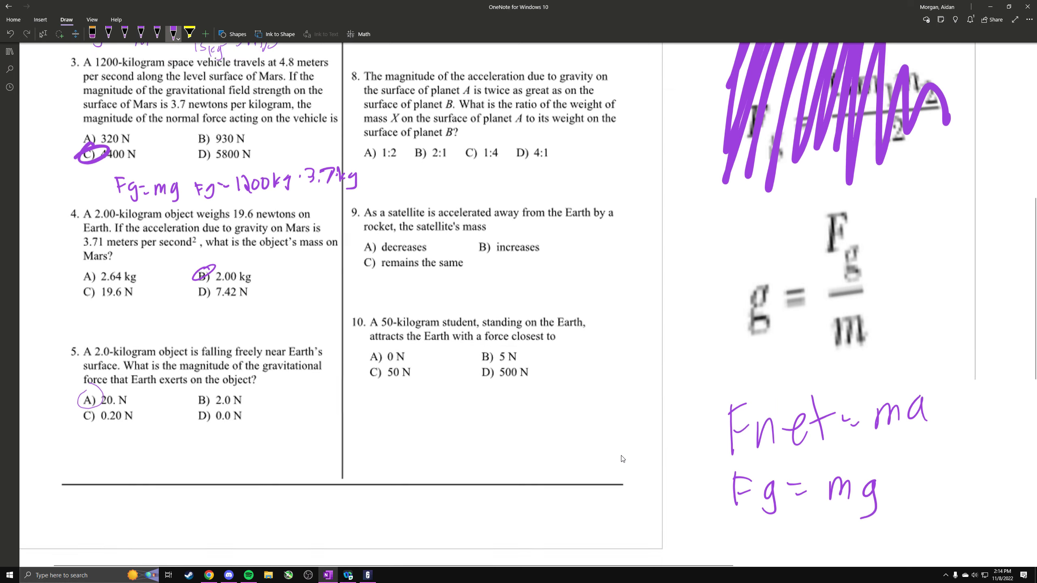
{"action": "scroll", "coordinate": [359, 436], "scroll_direction": "up", "scroll_amount": 10}
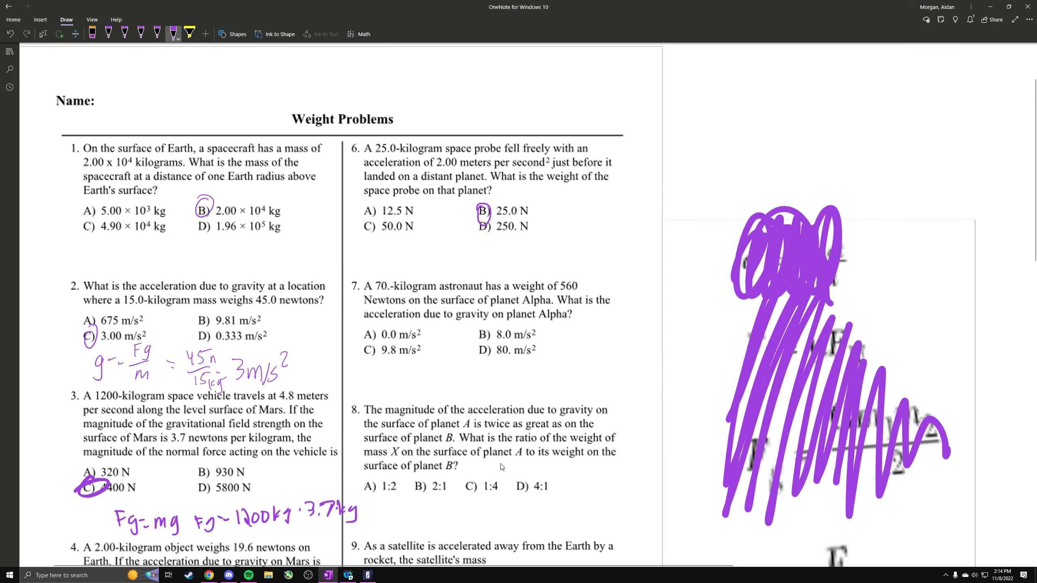
Erase the ink marks on B and D in question 6
{"action": "left_click", "coordinate": [92, 33]}
{"action": "left_click_drag", "start_coordinate": [483, 206], "coordinate": [483, 227]}
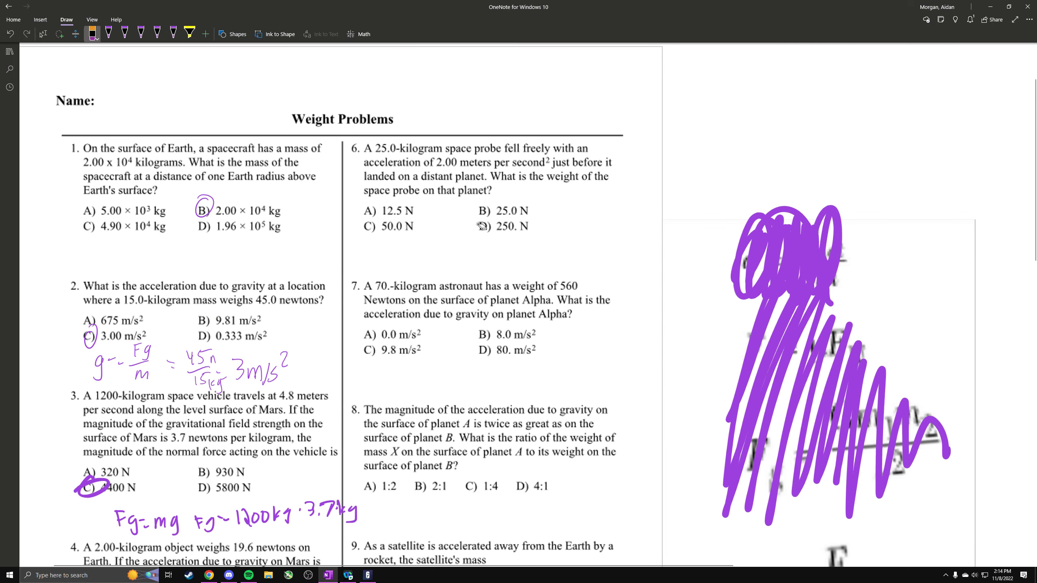
{"action": "left_click", "coordinate": [141, 33]}
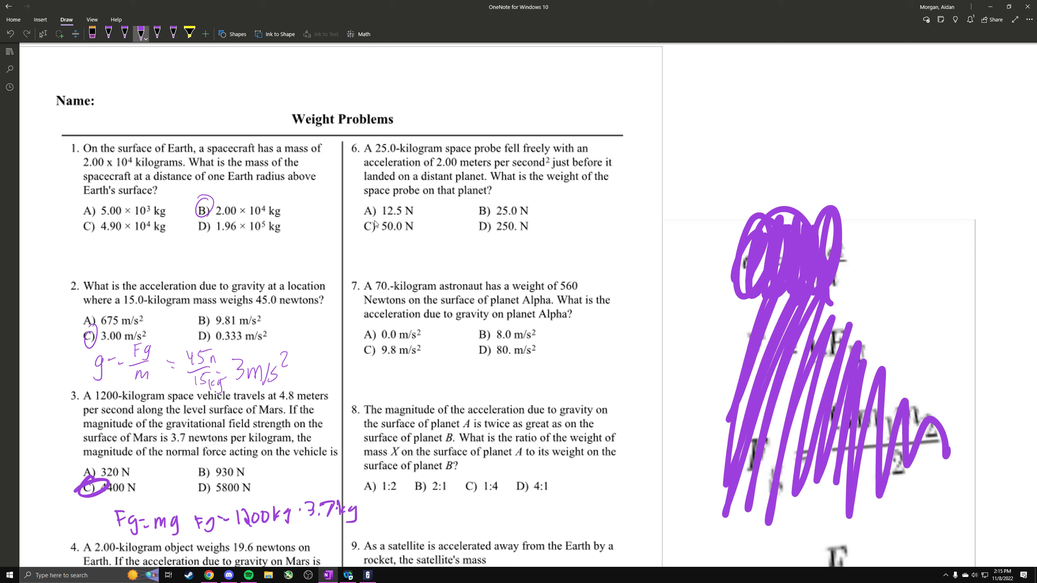
Circle C in question 6 and erase the purple scribble over the formulas
{"action": "left_click_drag", "start_coordinate": [361, 221], "coordinate": [372, 231]}
{"action": "left_click", "coordinate": [92, 34]}
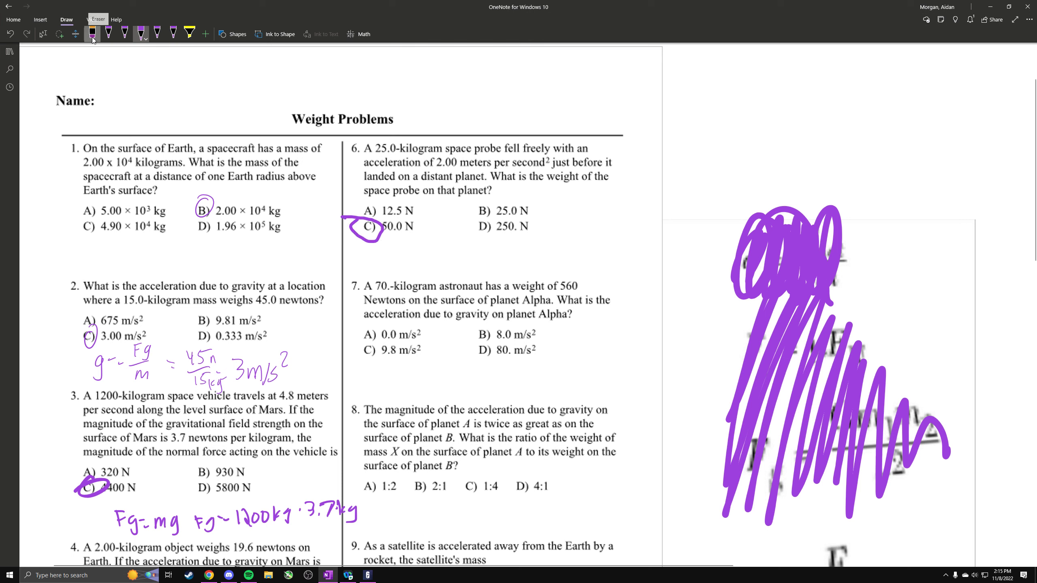
{"action": "left_click_drag", "start_coordinate": [794, 365], "coordinate": [771, 329]}
{"action": "left_click", "coordinate": [749, 257]}
Select and delete the formula image beside the worksheet
{"action": "left_click", "coordinate": [43, 34]}
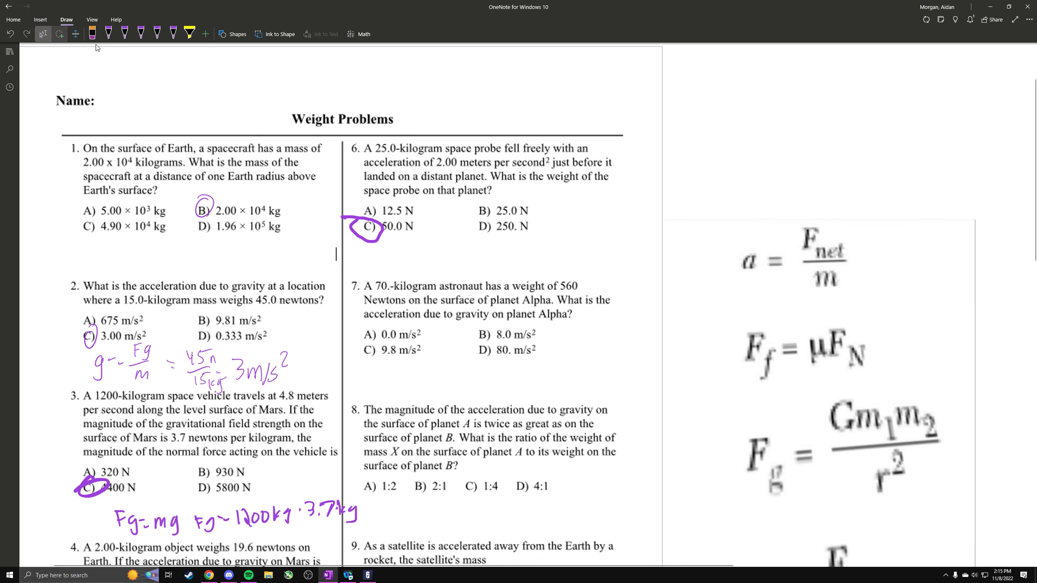
{"action": "left_click", "coordinate": [742, 316]}
{"action": "key", "text": "Delete"}
{"action": "scroll", "coordinate": [742, 315], "scroll_direction": "down", "scroll_amount": 5}
{"action": "scroll", "coordinate": [742, 316], "scroll_direction": "down", "scroll_amount": 3}
{"action": "scroll", "coordinate": [763, 287], "scroll_direction": "up", "scroll_amount": 3}
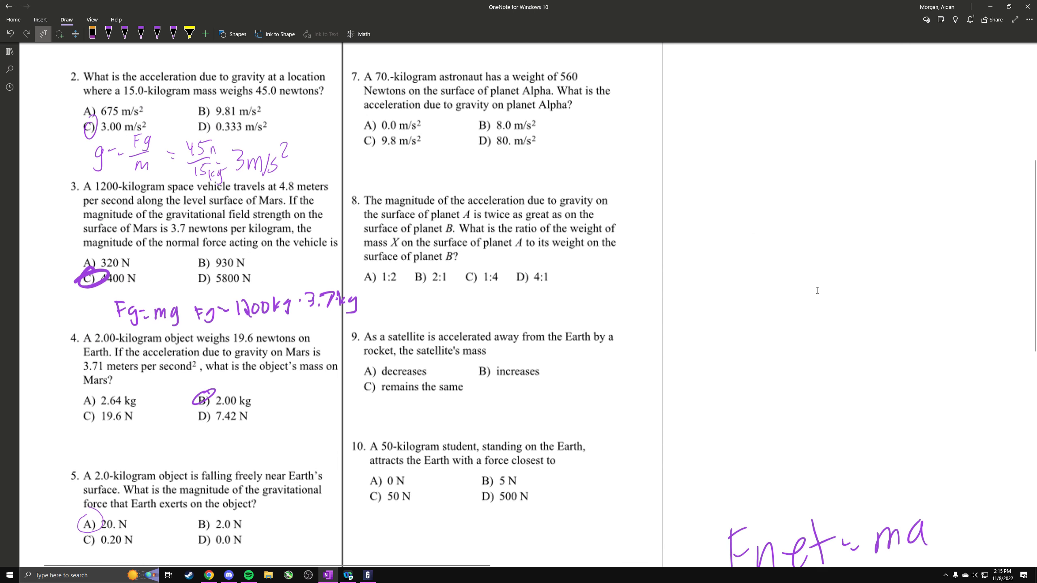
{"action": "scroll", "coordinate": [762, 287], "scroll_direction": "up", "scroll_amount": 2}
{"action": "scroll", "coordinate": [763, 287], "scroll_direction": "up", "scroll_amount": 3}
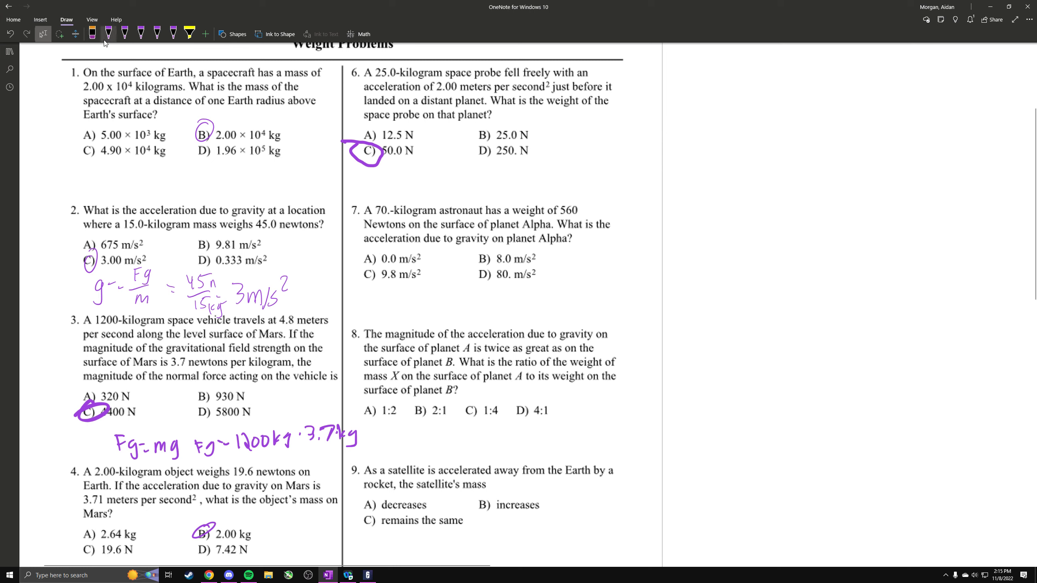
{"action": "left_click", "coordinate": [91, 19]}
Zoom in and circle answer B (8.0 m/s²) of question 7 in purple
{"action": "left_click", "coordinate": [204, 34]}
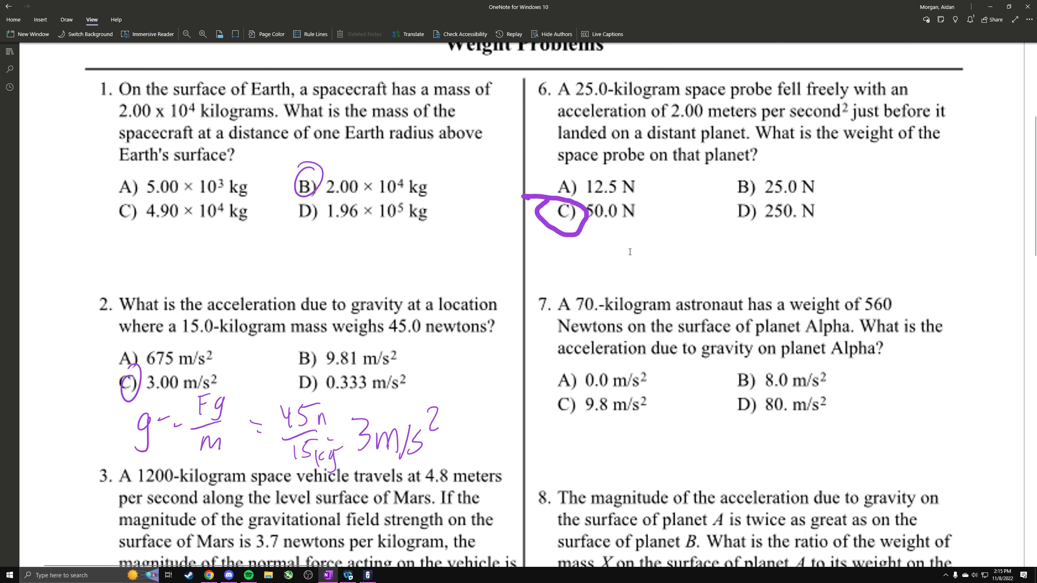
{"action": "scroll", "coordinate": [284, 404], "scroll_direction": "down", "scroll_amount": 2}
{"action": "scroll", "coordinate": [284, 492], "scroll_direction": "up", "scroll_amount": 2}
{"action": "left_click_drag", "start_coordinate": [278, 563], "coordinate": [365, 563]}
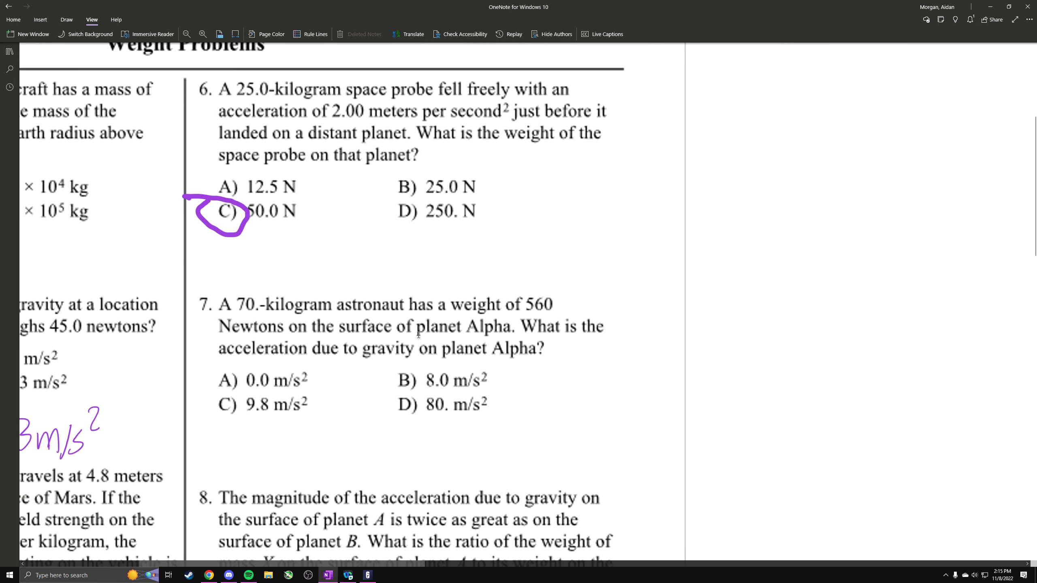
{"action": "left_click", "coordinate": [67, 19]}
{"action": "left_click", "coordinate": [141, 35]}
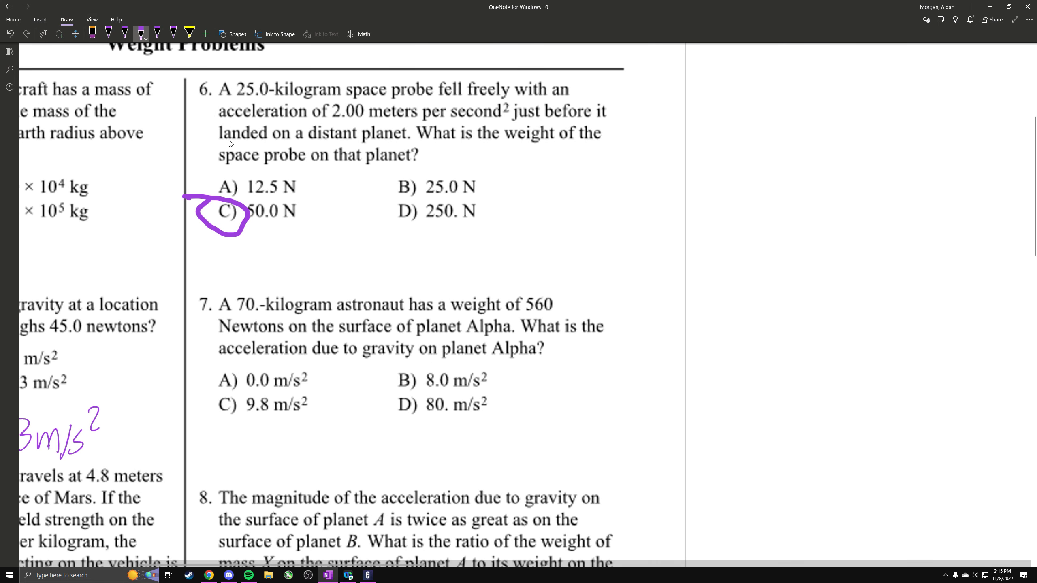
{"action": "left_click_drag", "start_coordinate": [403, 378], "coordinate": [443, 381]}
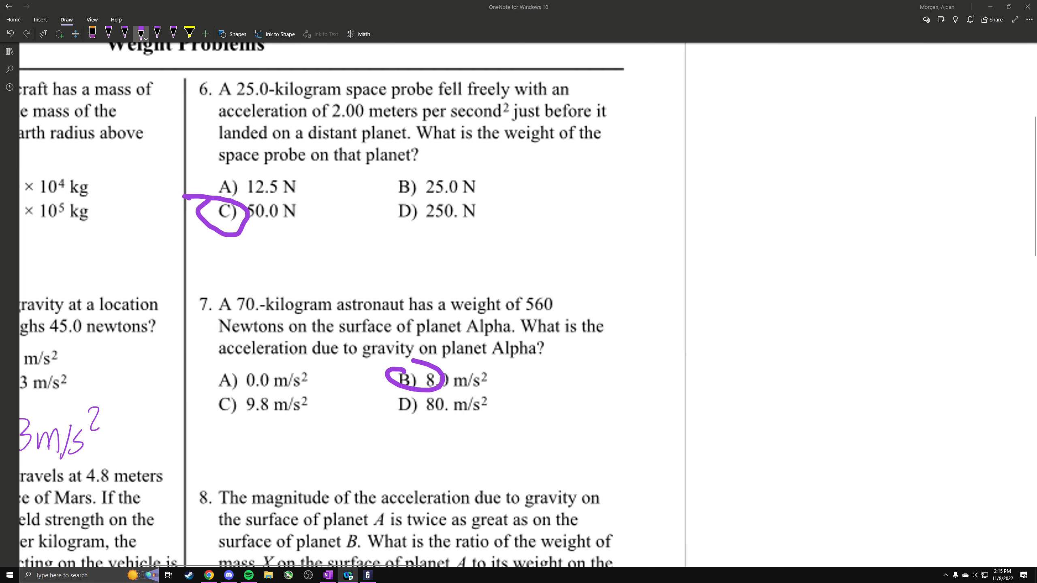
{"action": "scroll", "coordinate": [504, 306], "scroll_direction": "down", "scroll_amount": 1}
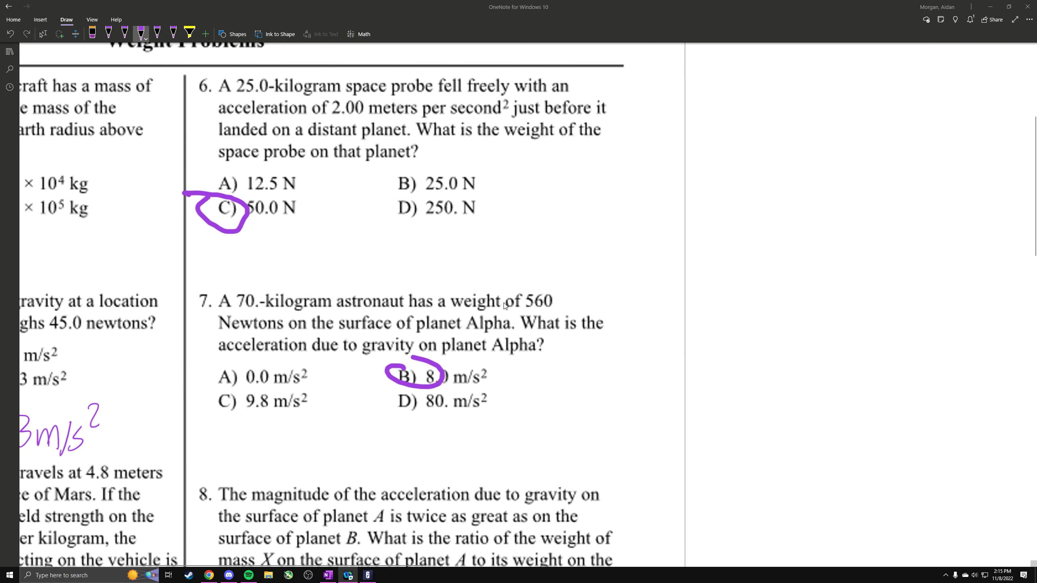
{"action": "scroll", "coordinate": [504, 305], "scroll_direction": "down", "scroll_amount": 5}
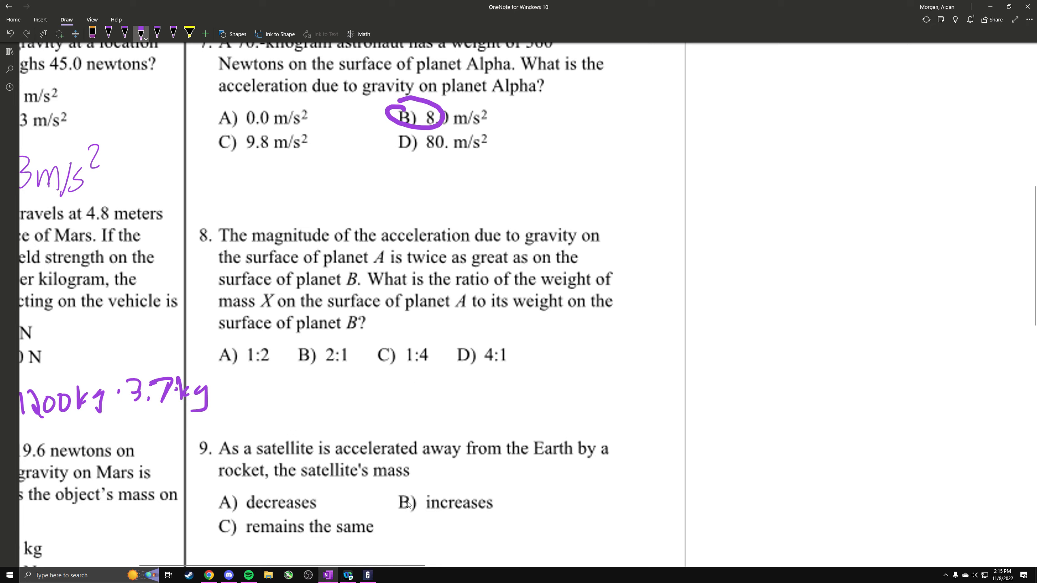